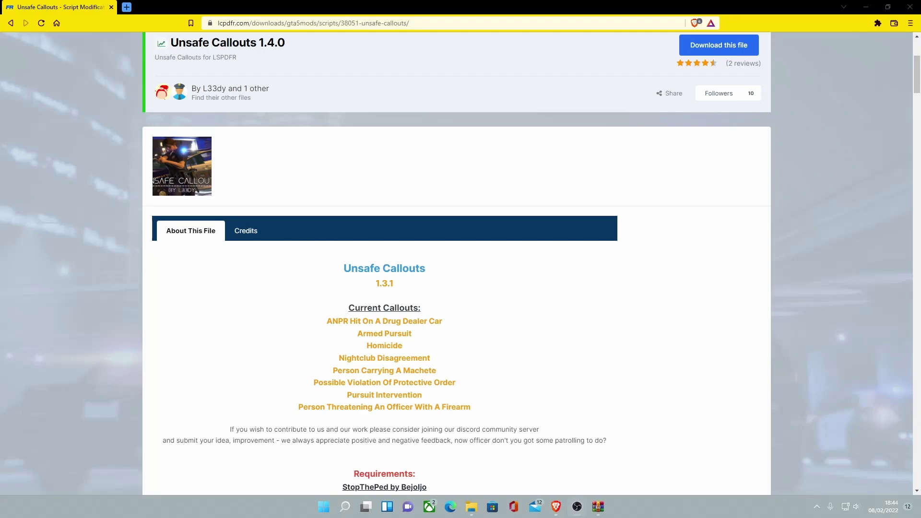
Agree to the terms and download the Unsafe Callouts V1.4.0 zip from LSPDFR.
scroll(99, 293, up, 3)
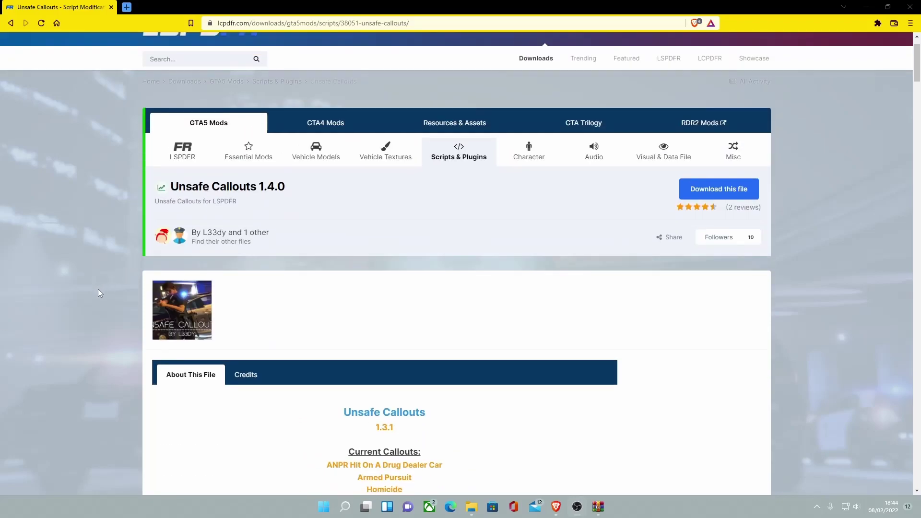
scroll(99, 294, down, 2)
scroll(99, 294, down, 1)
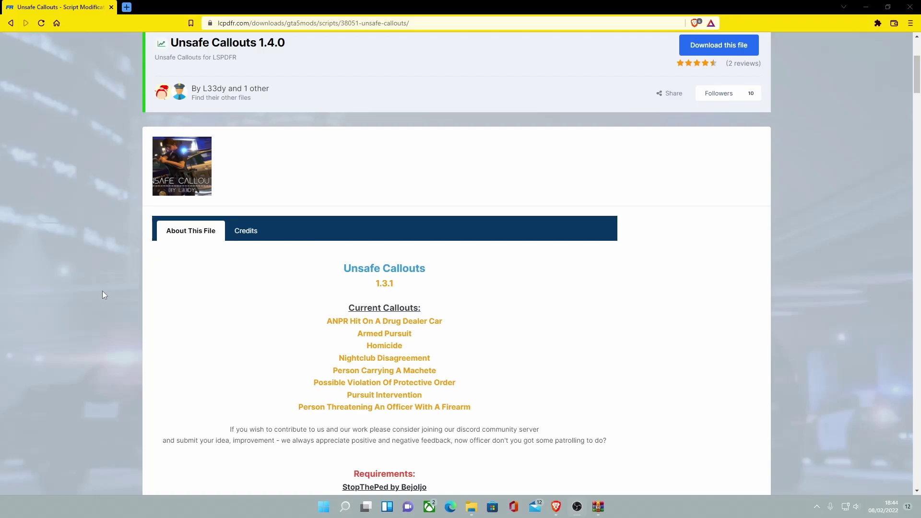
scroll(123, 294, up, 4)
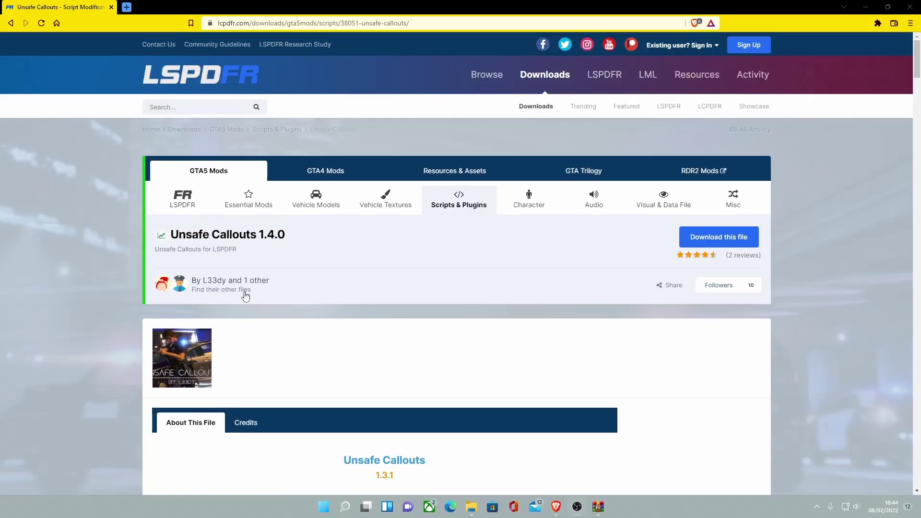
scroll(247, 296, down, 3)
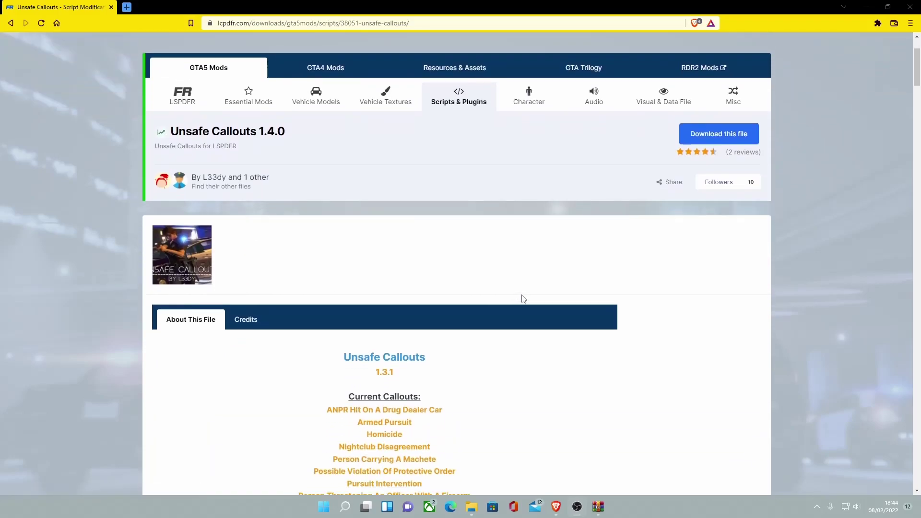
scroll(523, 298, down, 5)
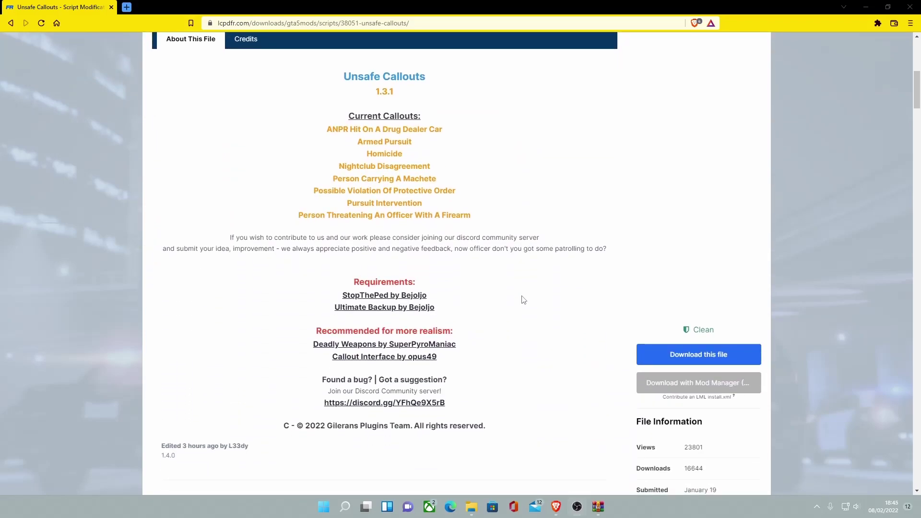
scroll(523, 300, down, 1)
scroll(523, 299, up, 2)
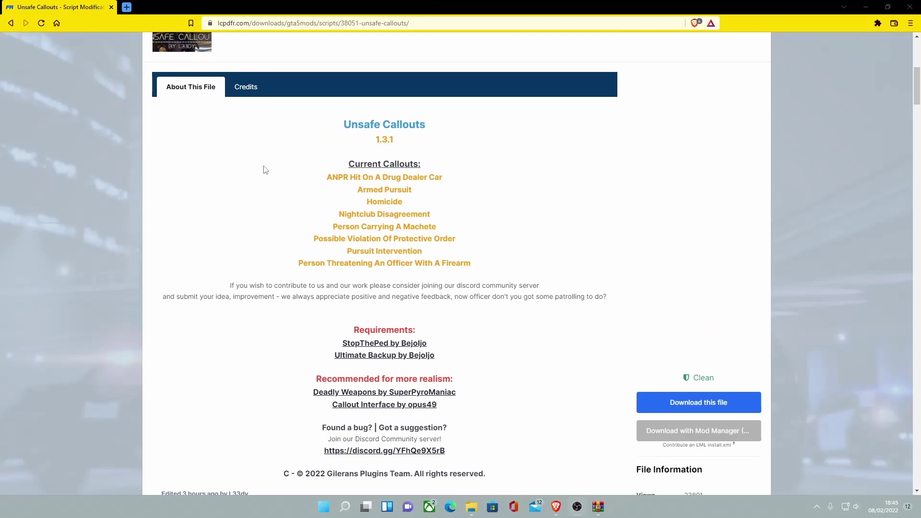
scroll(331, 216, down, 2)
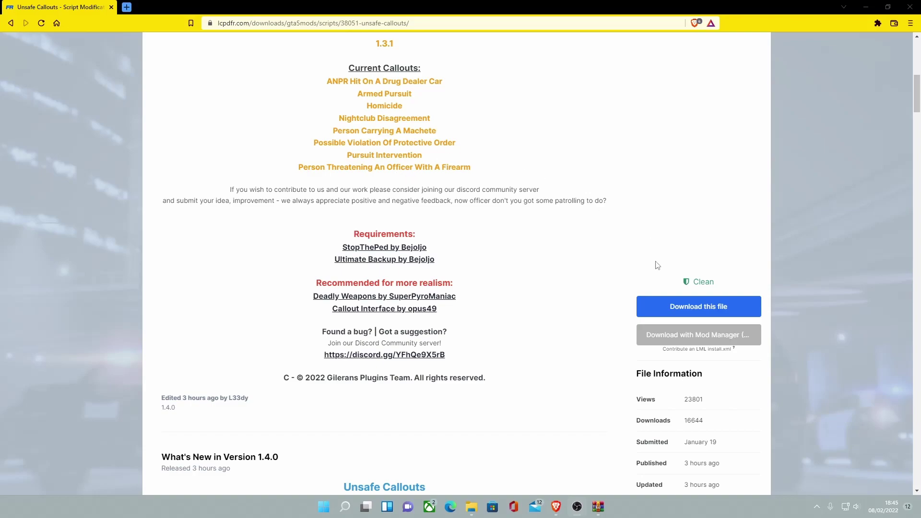
click(661, 307)
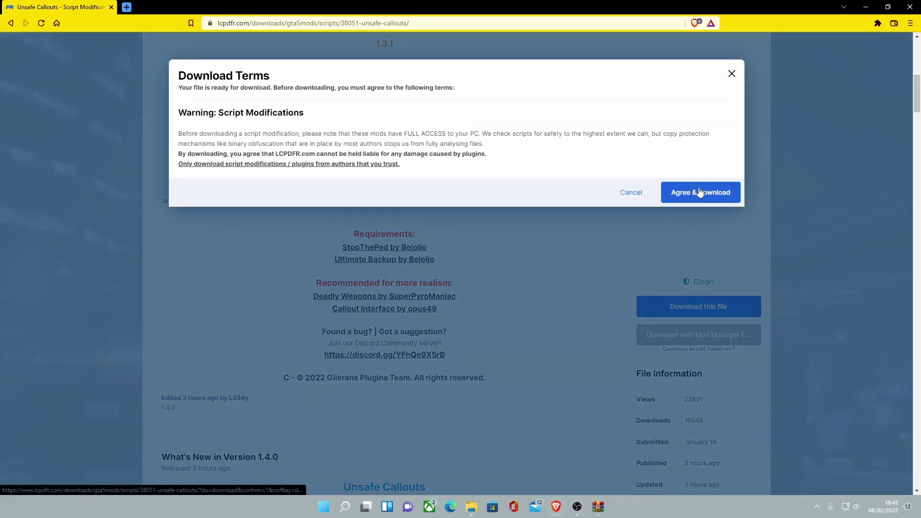
click(699, 192)
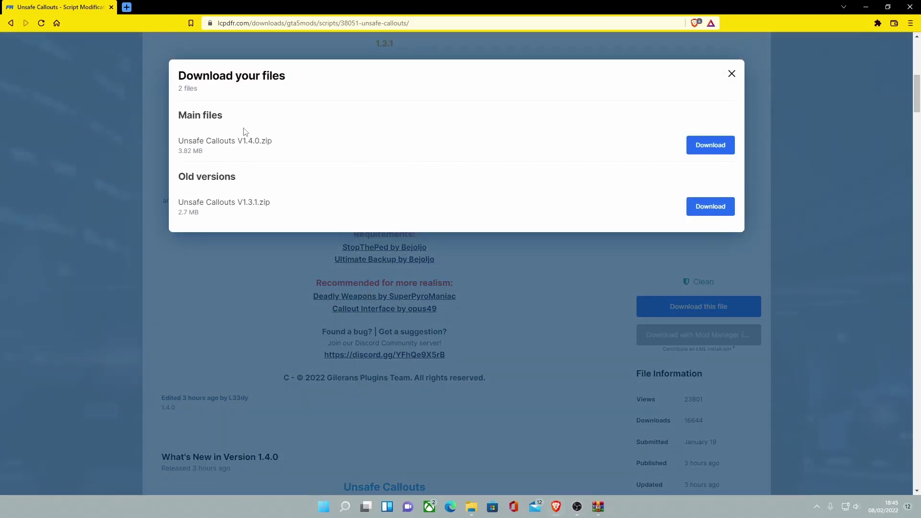
click(691, 145)
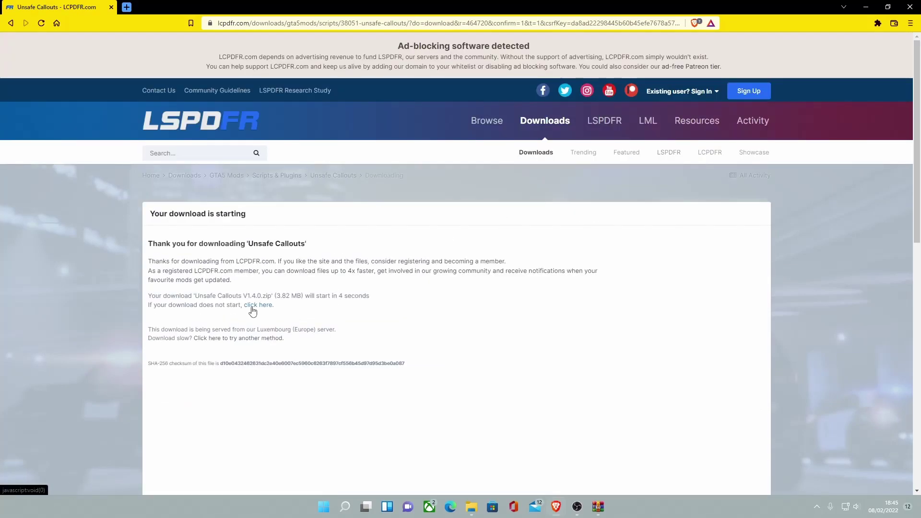
click(252, 306)
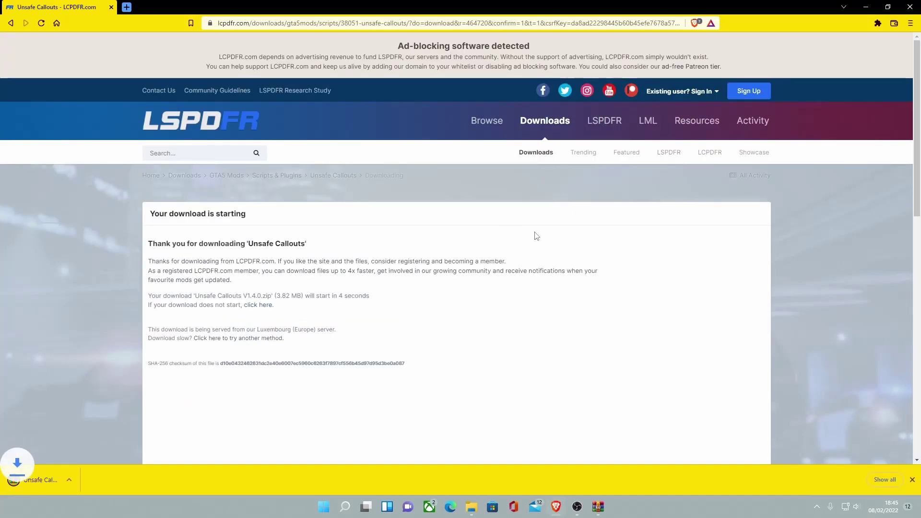
Open the downloaded zip in WinRAR down to its lspdfr and plugins folders, then minimize the browser.
click(96, 476)
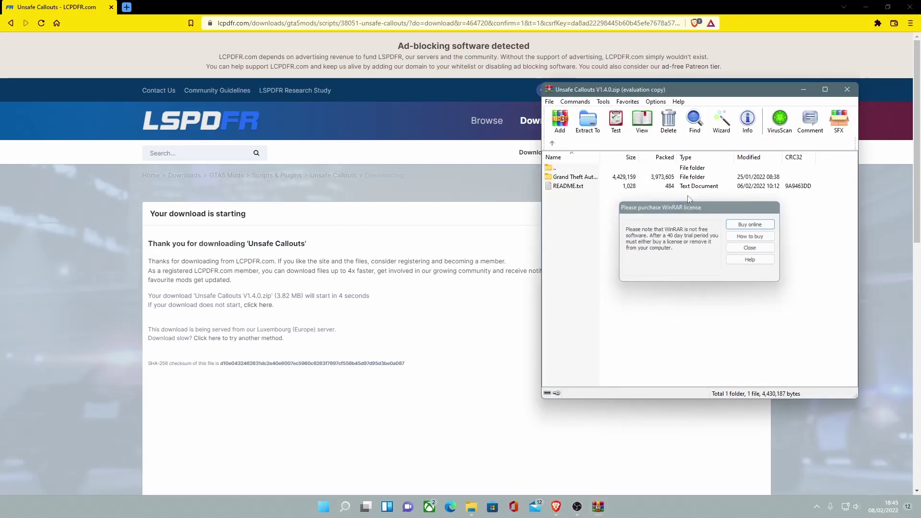
key(Escape)
double_click(576, 177)
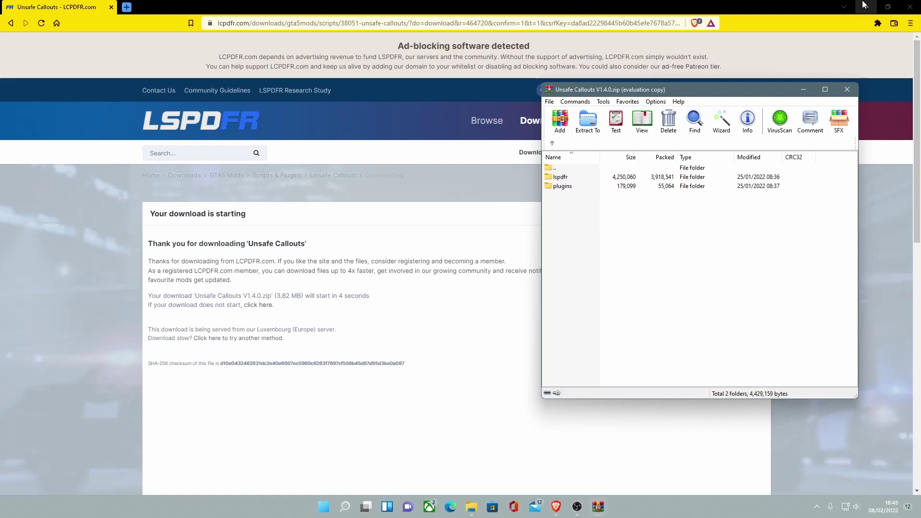
click(862, 2)
Check the C:\Program Files (x86)\Steam\steamapps\common folder for installed games.
click(93, 285)
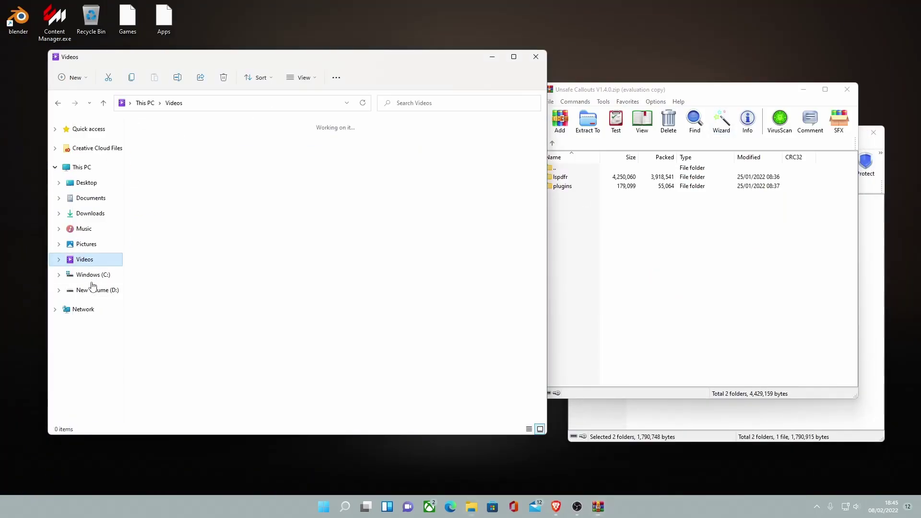
click(93, 288)
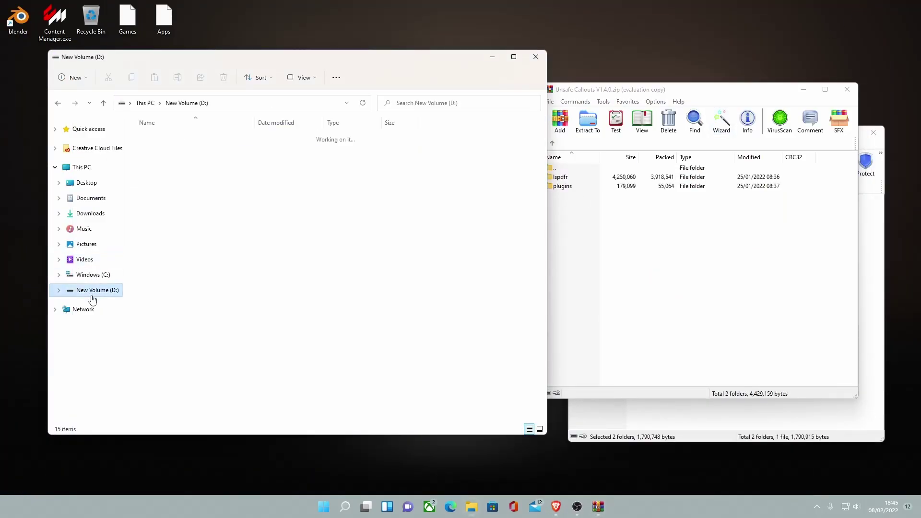
click(75, 276)
scroll(263, 271, down, 1)
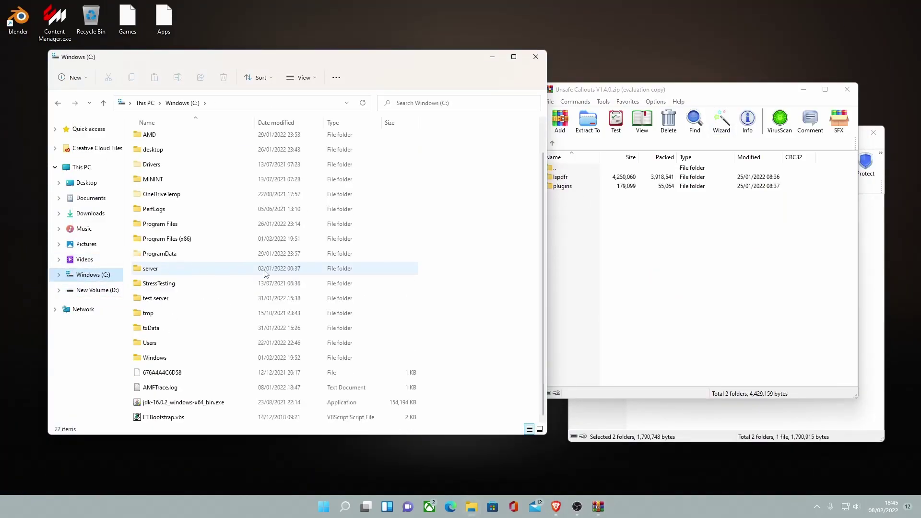
click(200, 243)
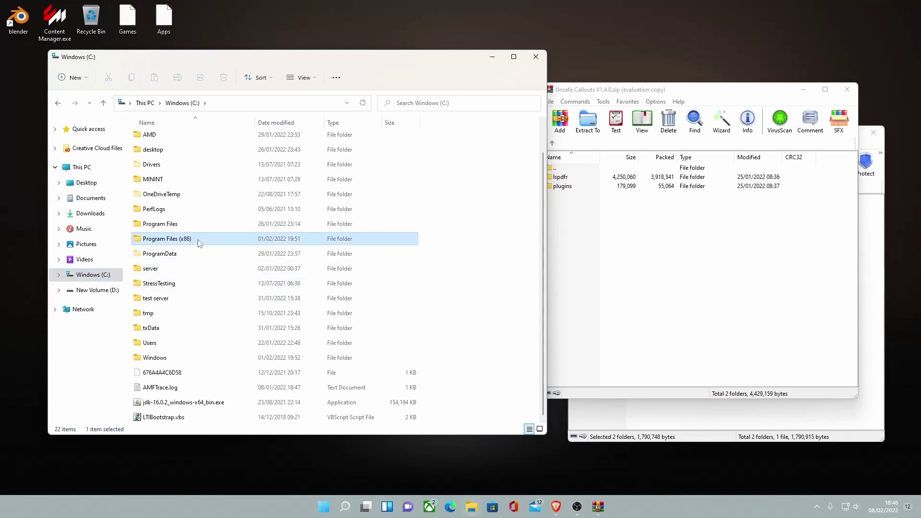
double_click(200, 243)
scroll(199, 249, down, 2)
double_click(160, 284)
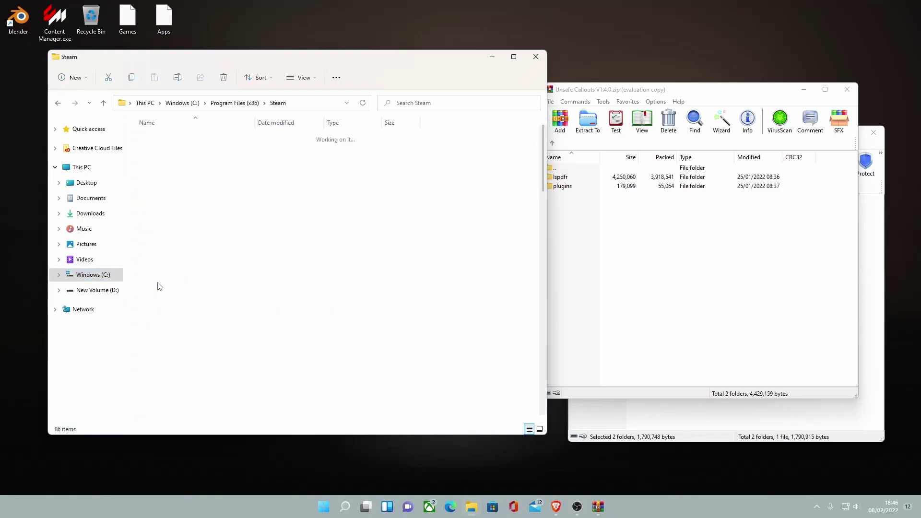
double_click(163, 374)
click(164, 141)
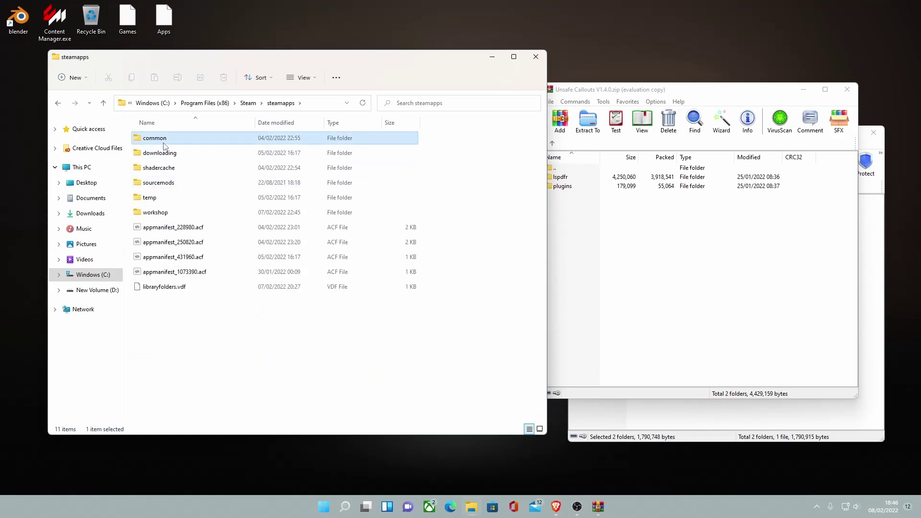
double_click(163, 140)
drag(352, 348, 143, 124)
click(260, 312)
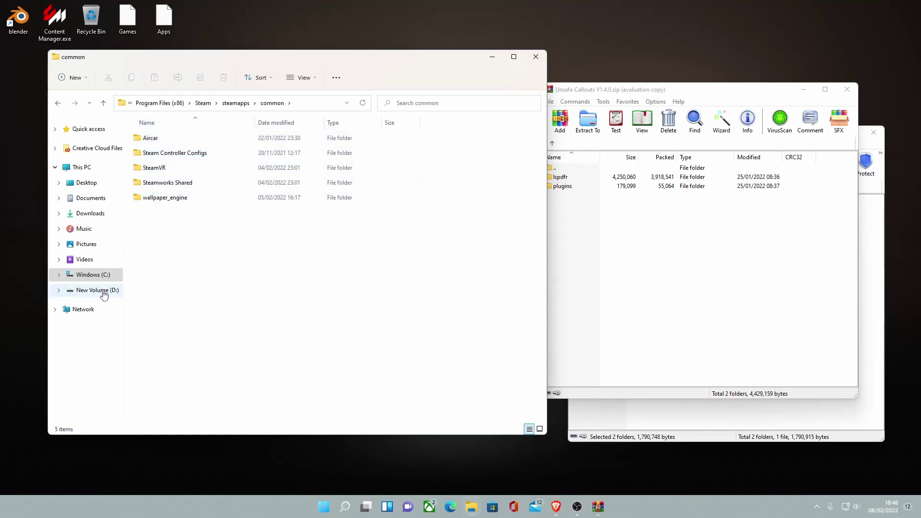
Go to D:\SteamLibrary\steamapps\common instead.
click(98, 291)
double_click(165, 227)
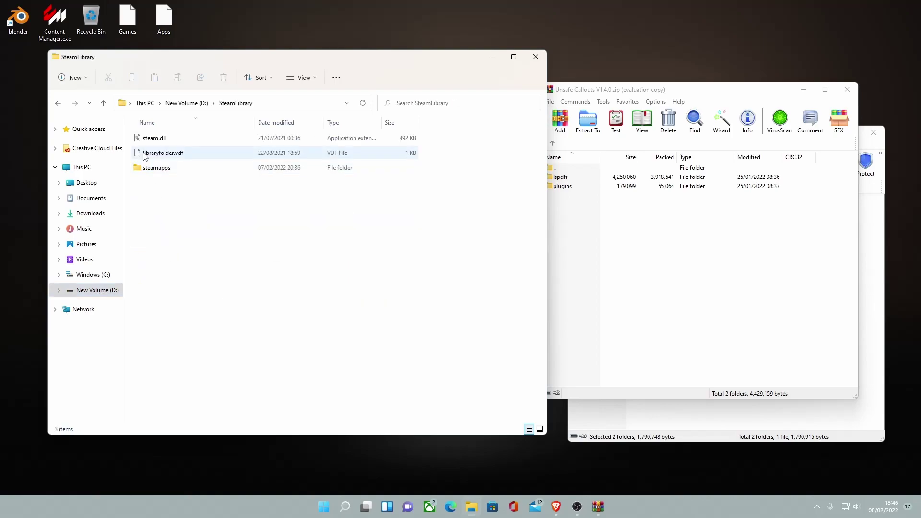
double_click(155, 168)
double_click(153, 139)
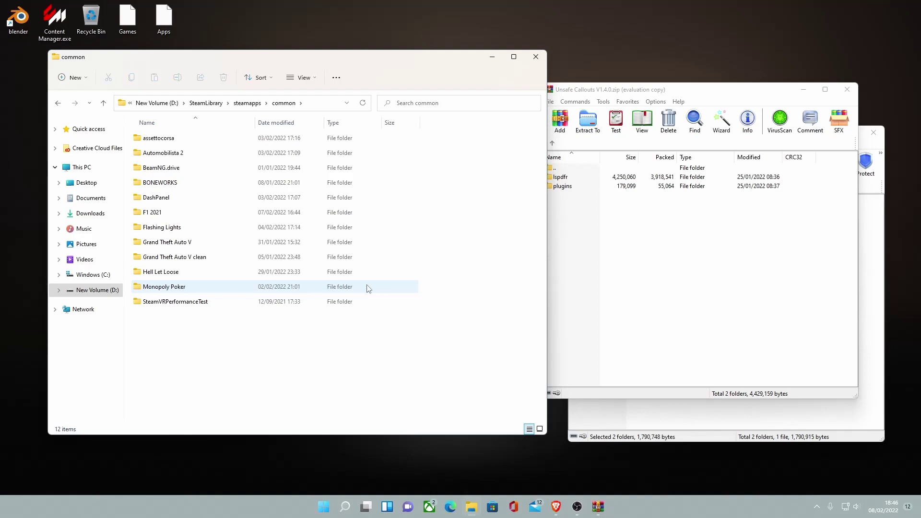
Open the Grand Theft Auto V folder and select the archive's lspdfr and plugins folders.
click(206, 248)
double_click(285, 246)
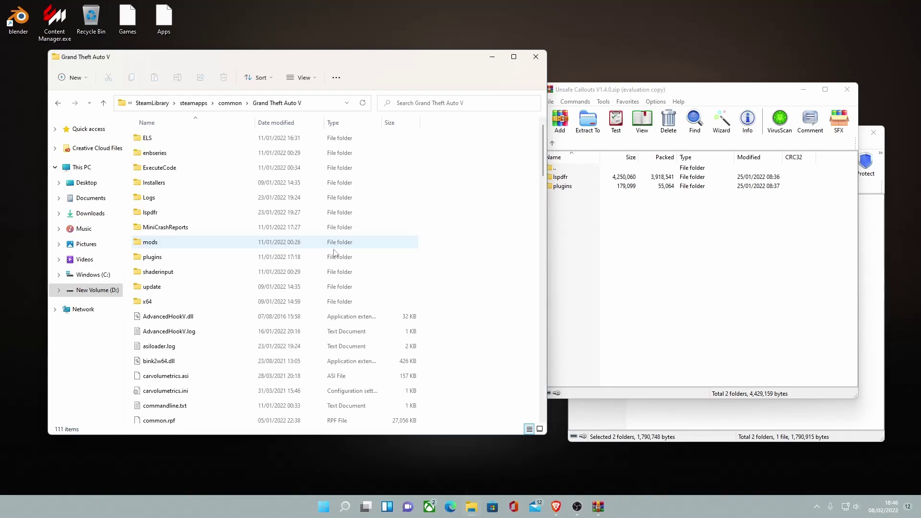
drag(686, 247, 491, 195)
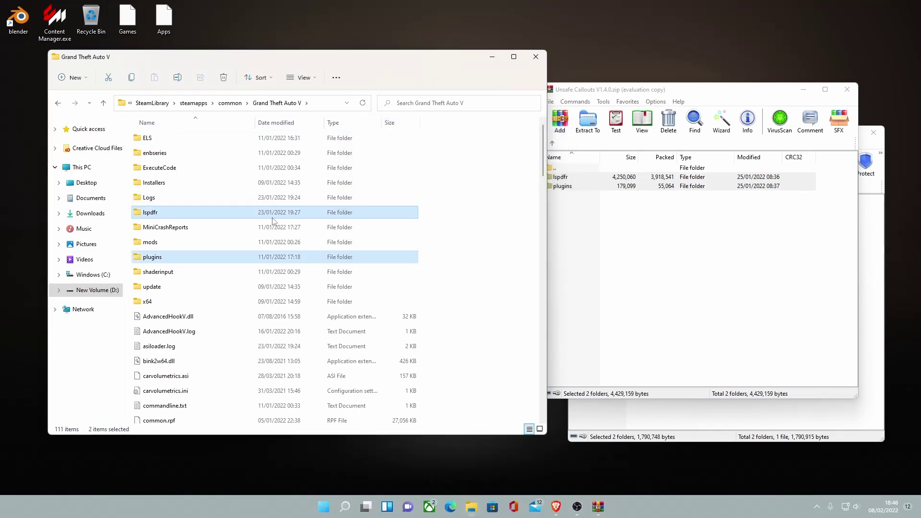
Open plugins\LSPDFR and bring up the context menu for UnsafeCallouts.ini.
double_click(220, 259)
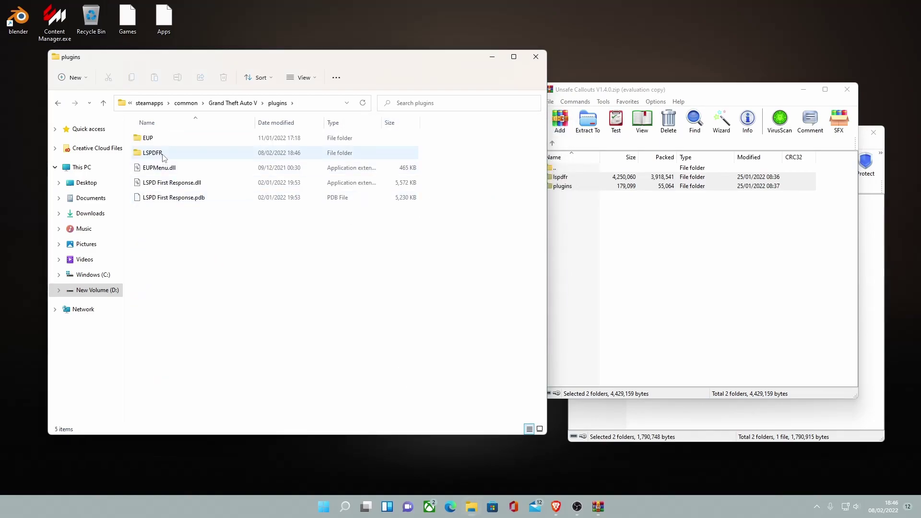
double_click(152, 152)
scroll(181, 182, down, 1)
scroll(180, 181, down, 1)
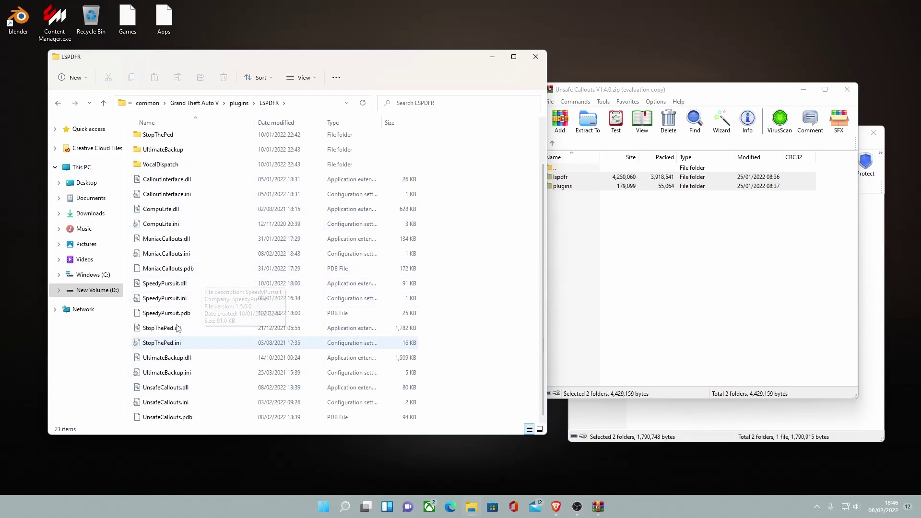
click(213, 405)
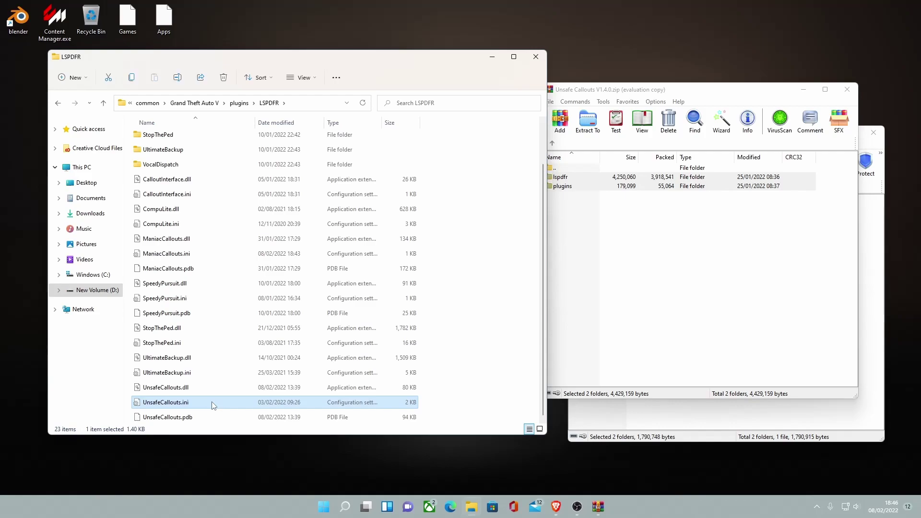
right_click(213, 405)
Open UnsafeCallouts.ini in Notepad++ and review UnitType, Beat, InteractKey Y and the callout settings.
mouse_move(249, 307)
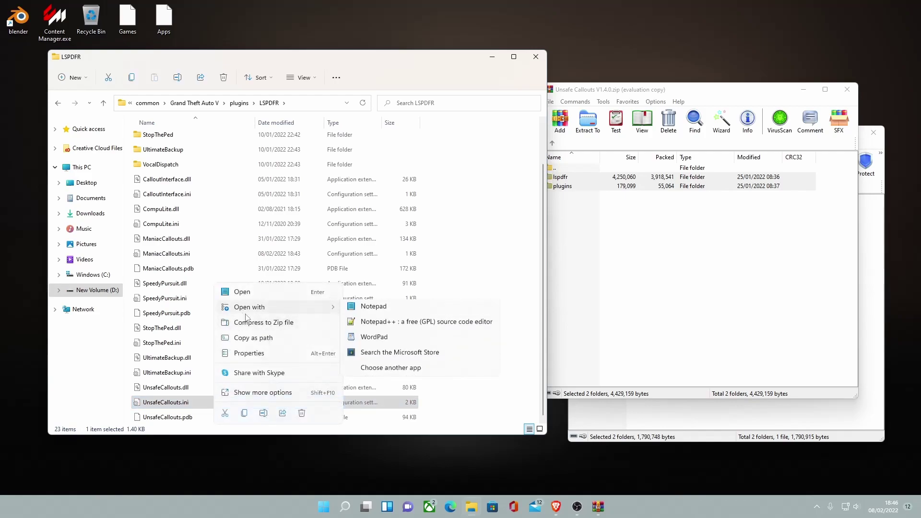
click(384, 323)
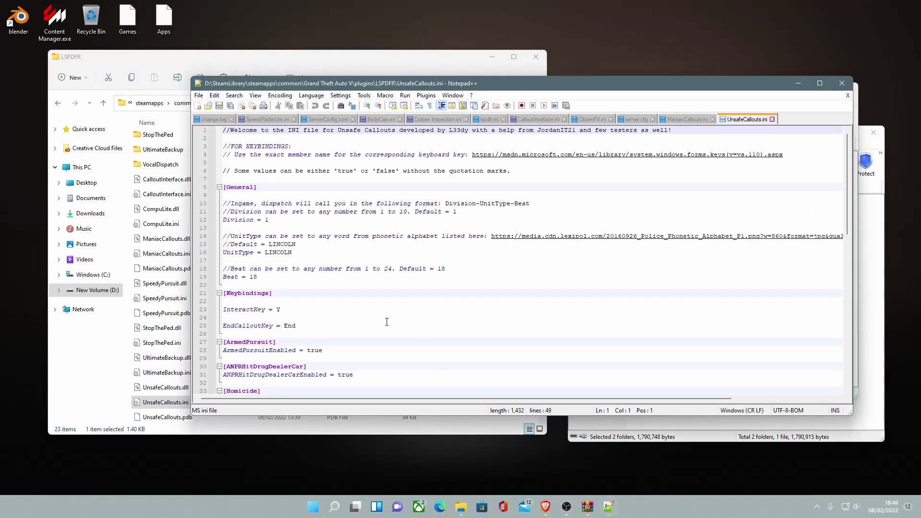
click(380, 314)
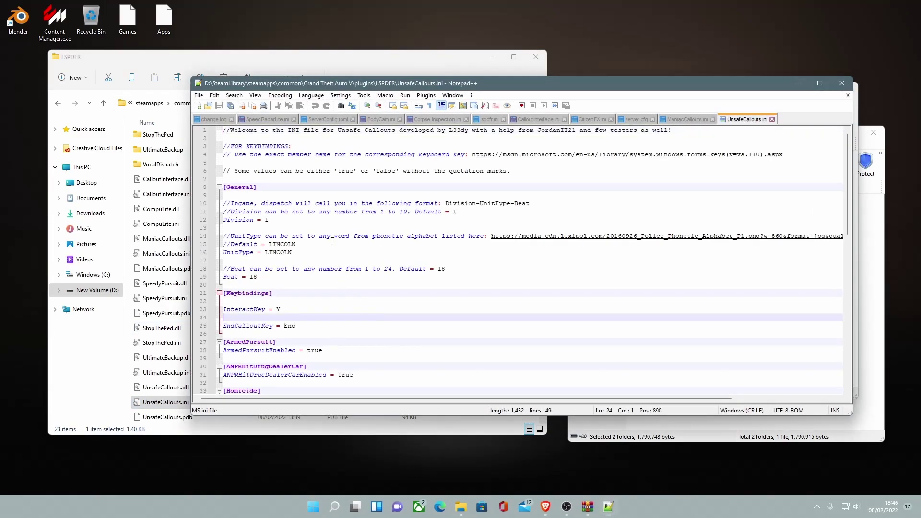
drag(282, 238, 285, 238)
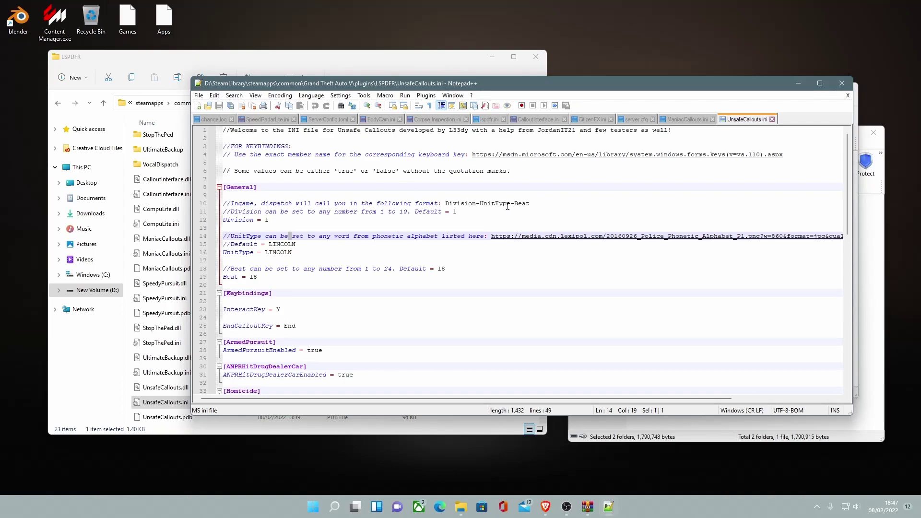
scroll(506, 212, down, 2)
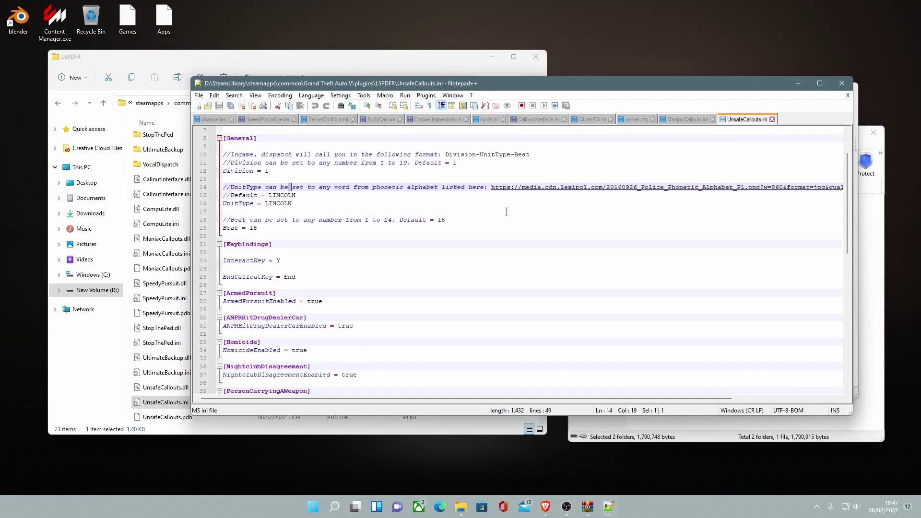
click(311, 259)
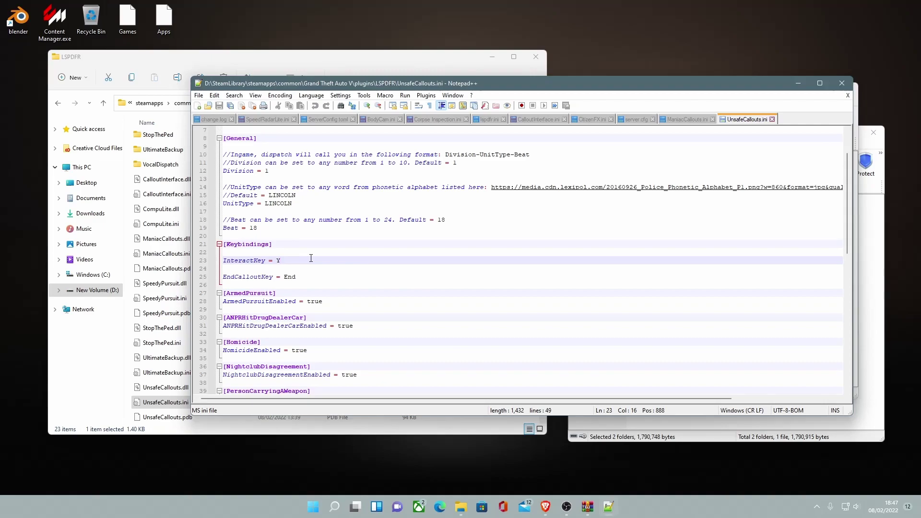
scroll(356, 268, down, 2)
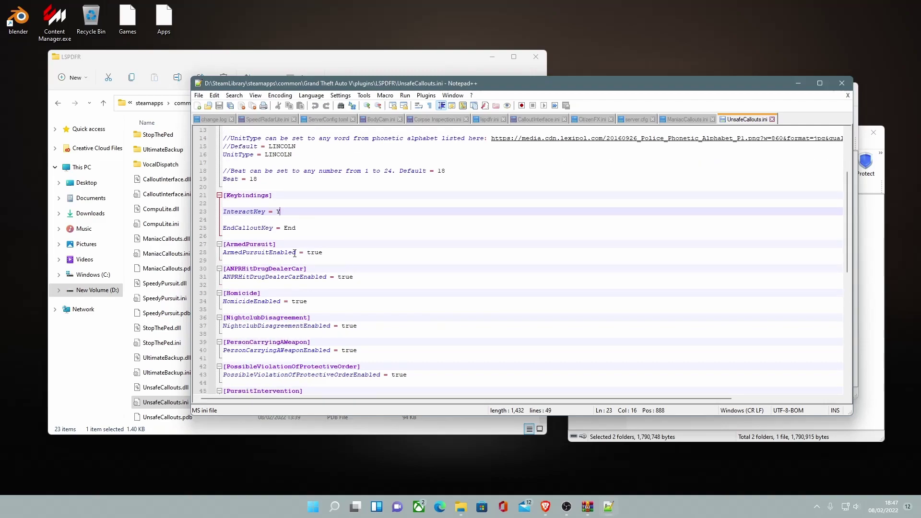
click(312, 253)
scroll(342, 269, down, 2)
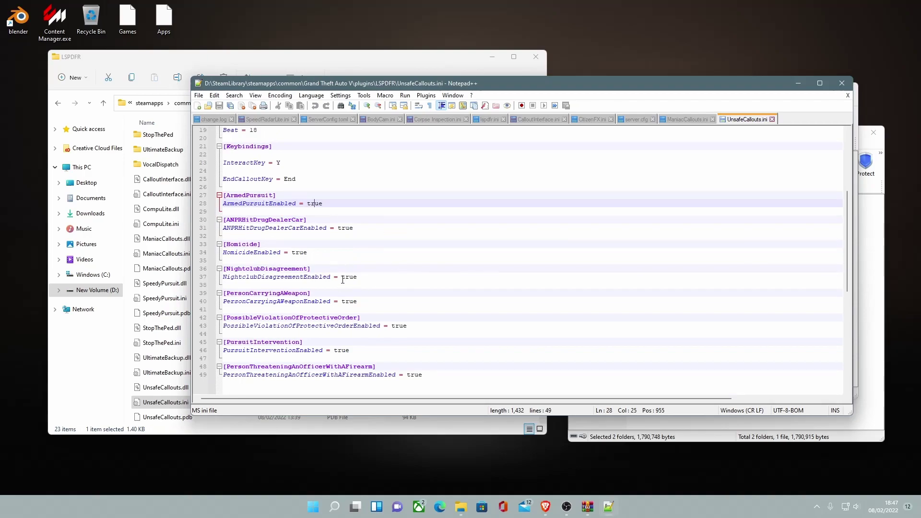
scroll(342, 279, down, 2)
scroll(343, 279, up, 2)
scroll(343, 279, down, 1)
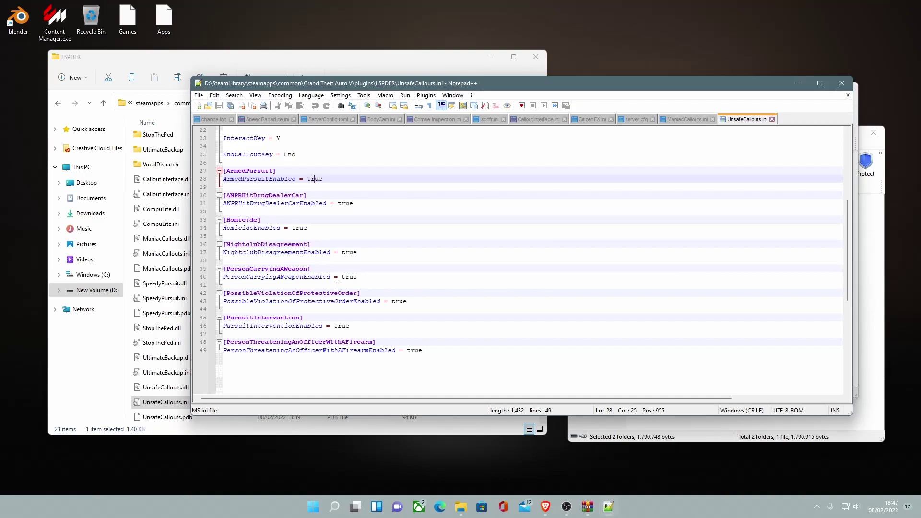
scroll(337, 287, up, 7)
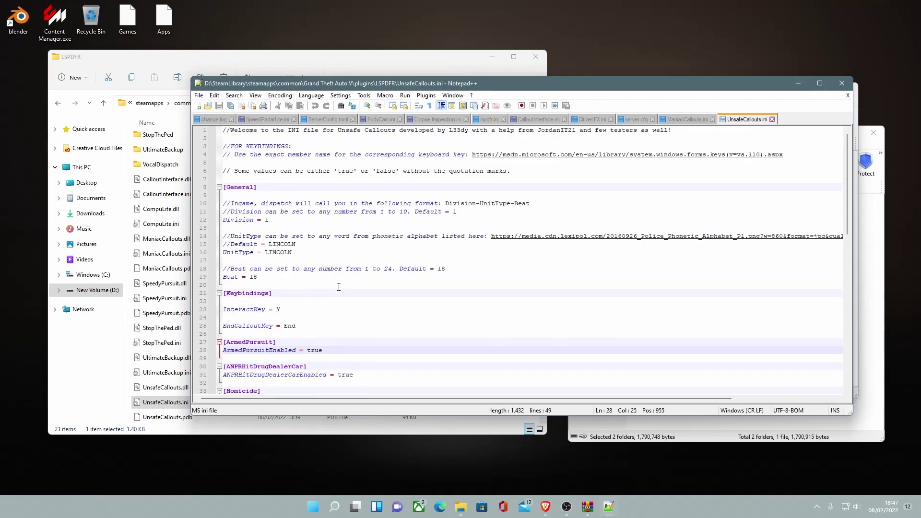
scroll(341, 273, down, 6)
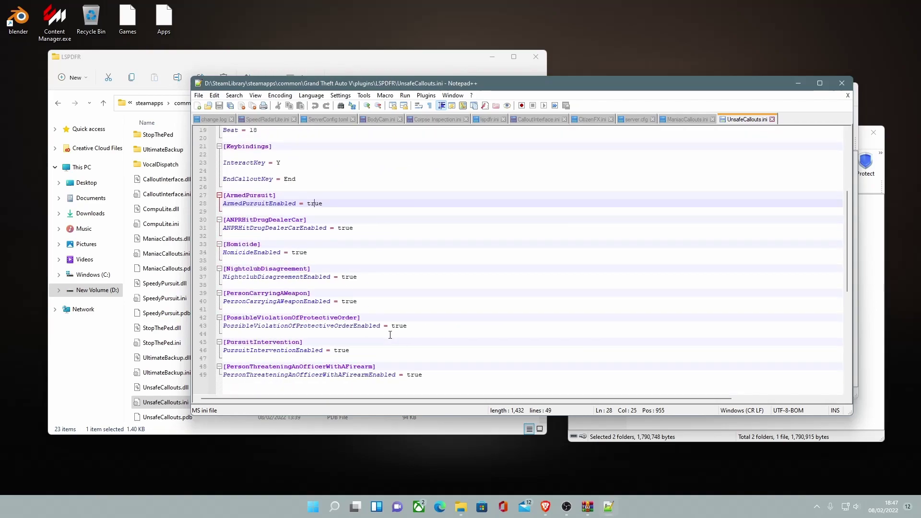
click(352, 301)
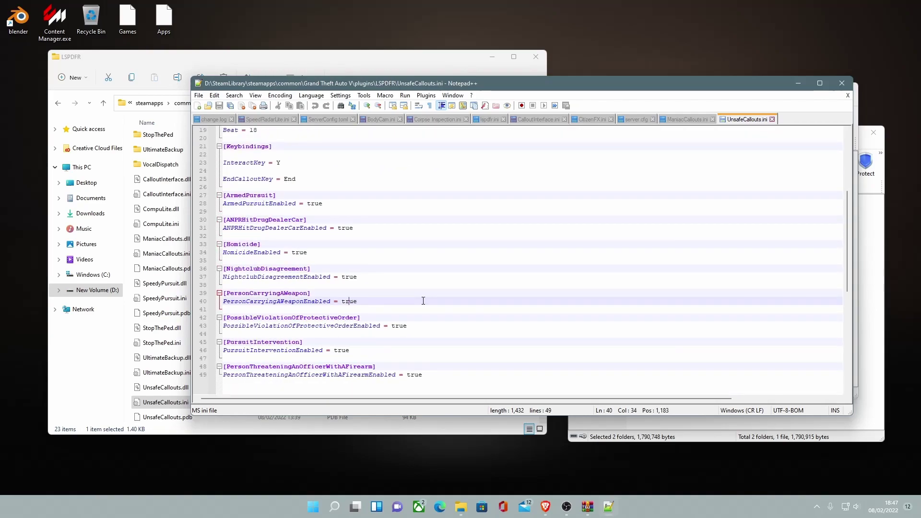
scroll(413, 298, up, 5)
click(289, 283)
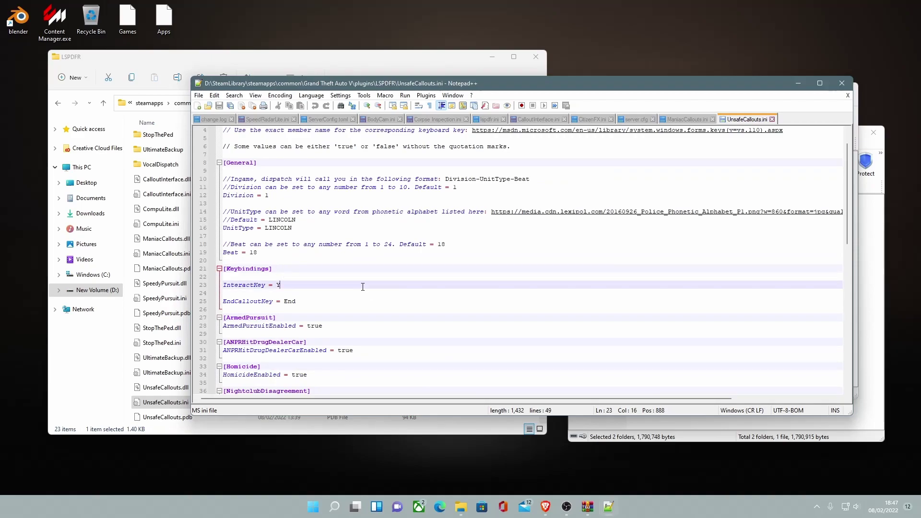
scroll(379, 291, up, 1)
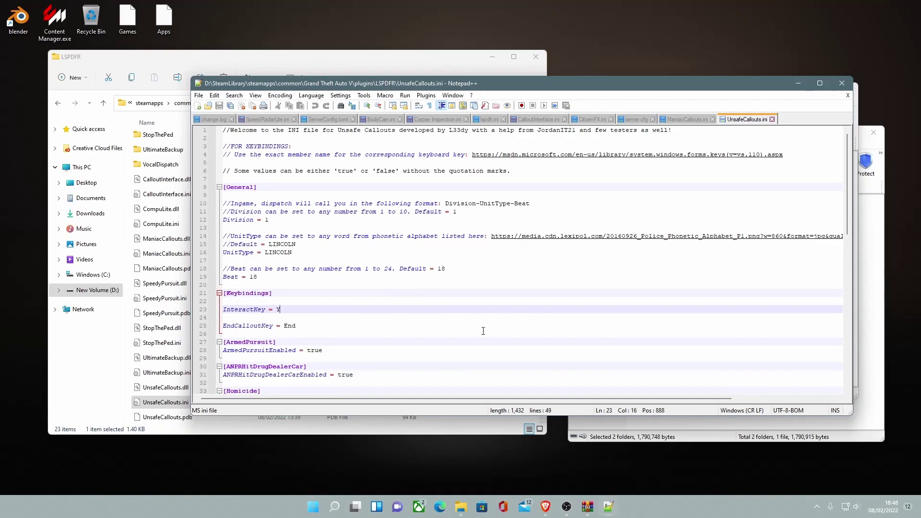
Close Notepad++ to return to the LSPDFR plugins folder in File Explorer.
click(842, 83)
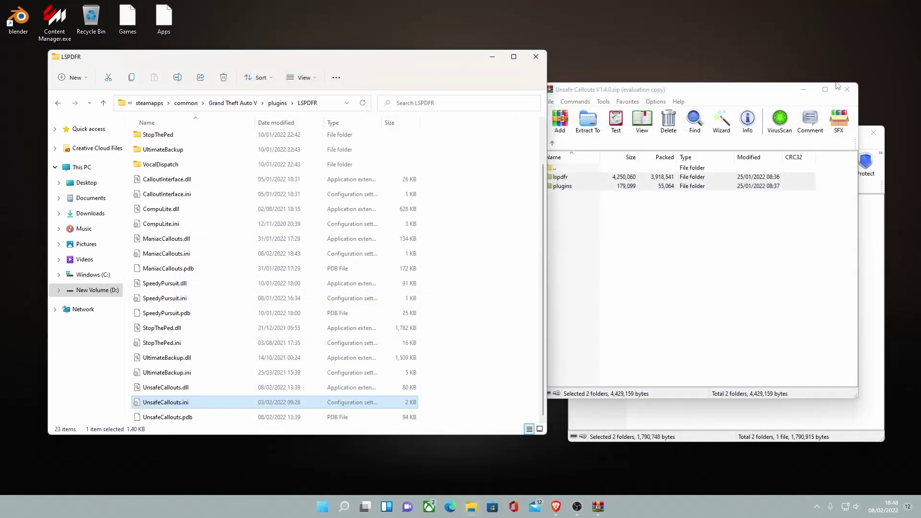